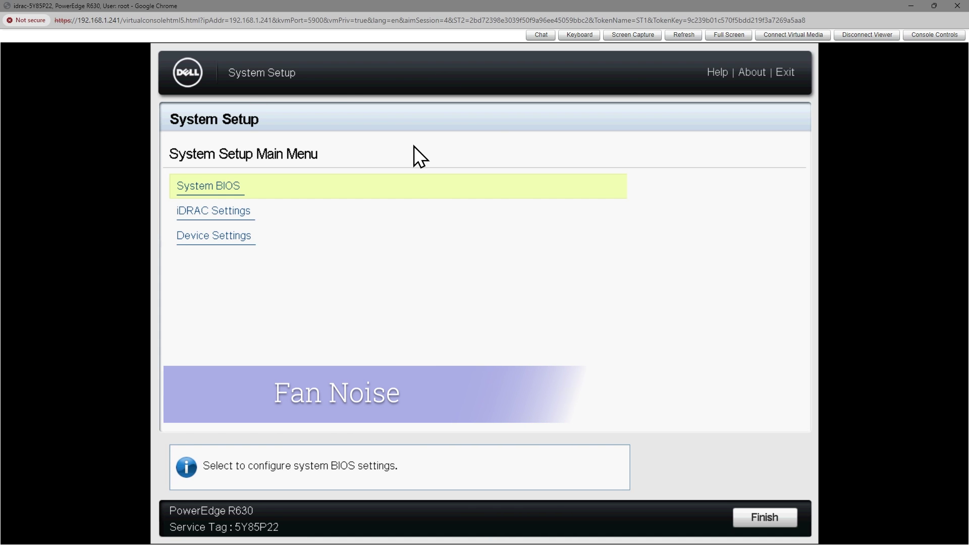
Step: In System BIOS Boot Settings, set the Boot Mode to UEFI
key(Down)
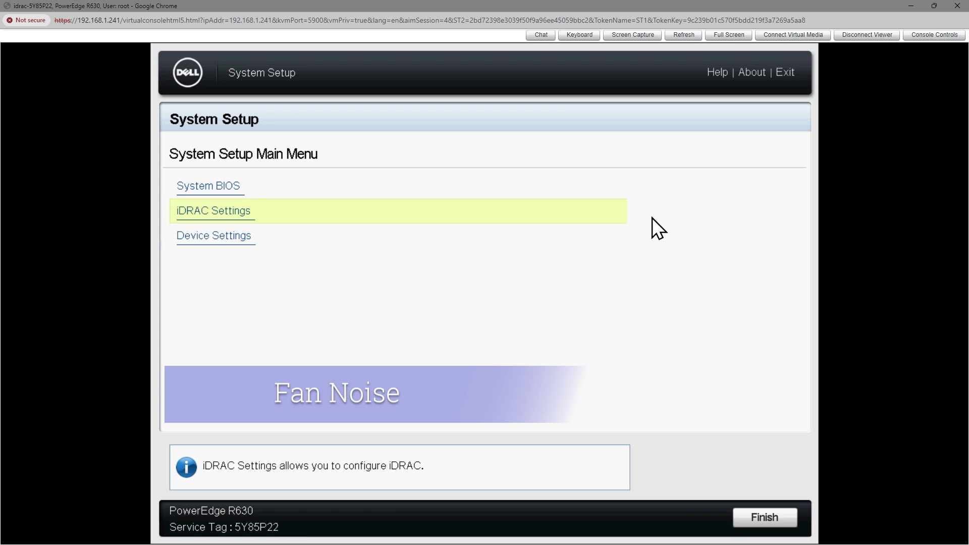
key(Down)
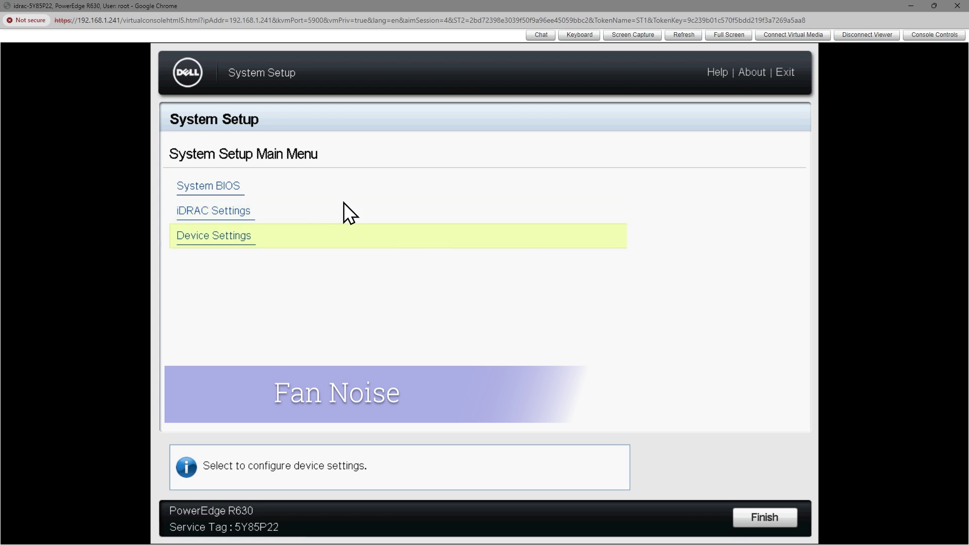
click(225, 190)
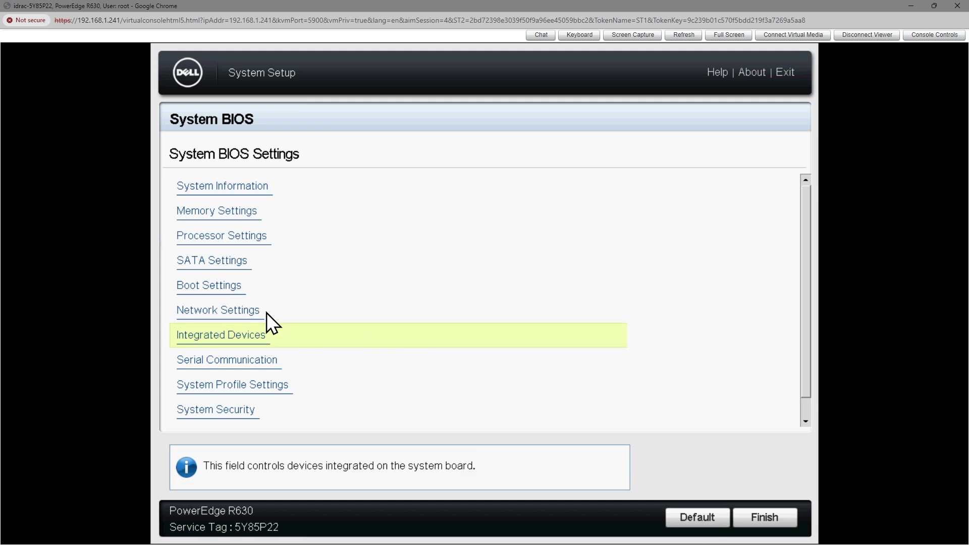
click(210, 285)
key(Left)
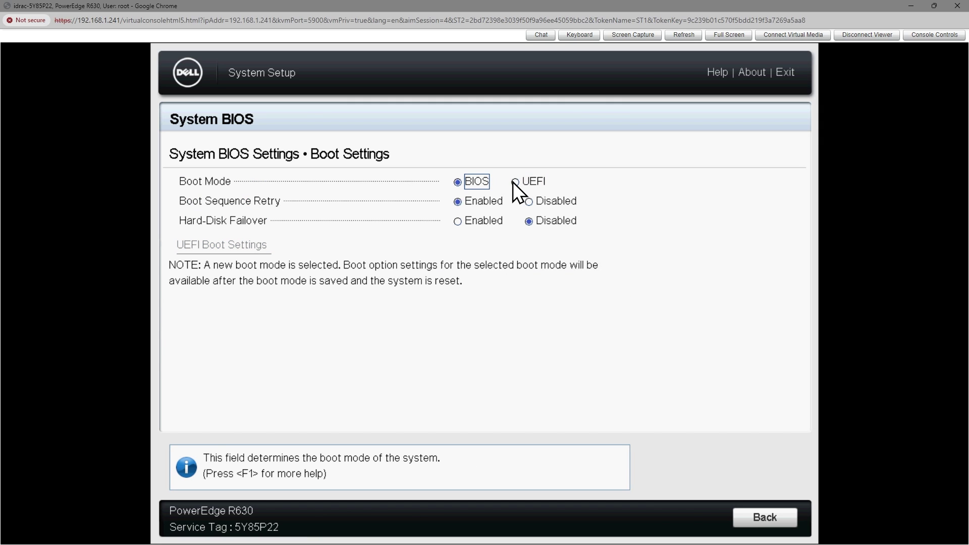
click(514, 183)
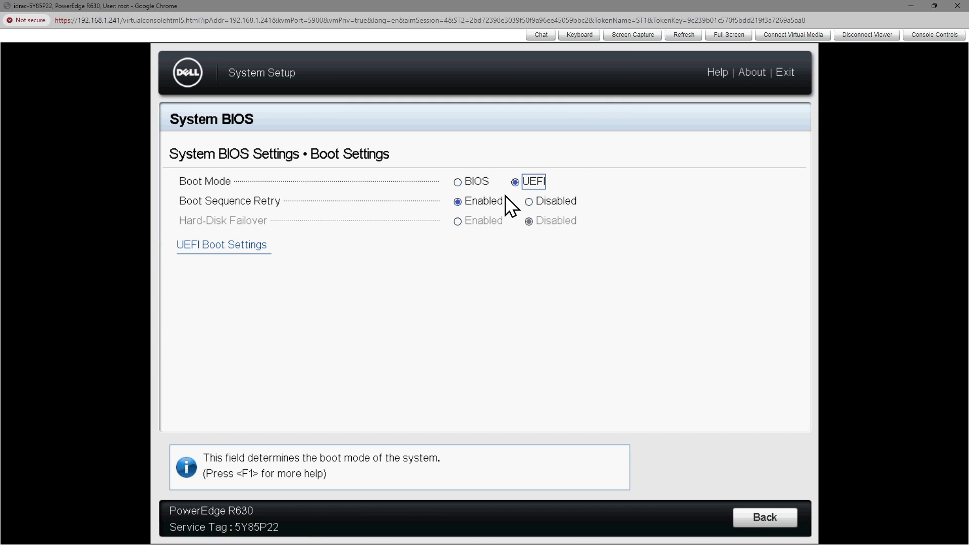
Step: Leave Boot Settings, finish System BIOS setup and save the changed BIOS settings
click(758, 518)
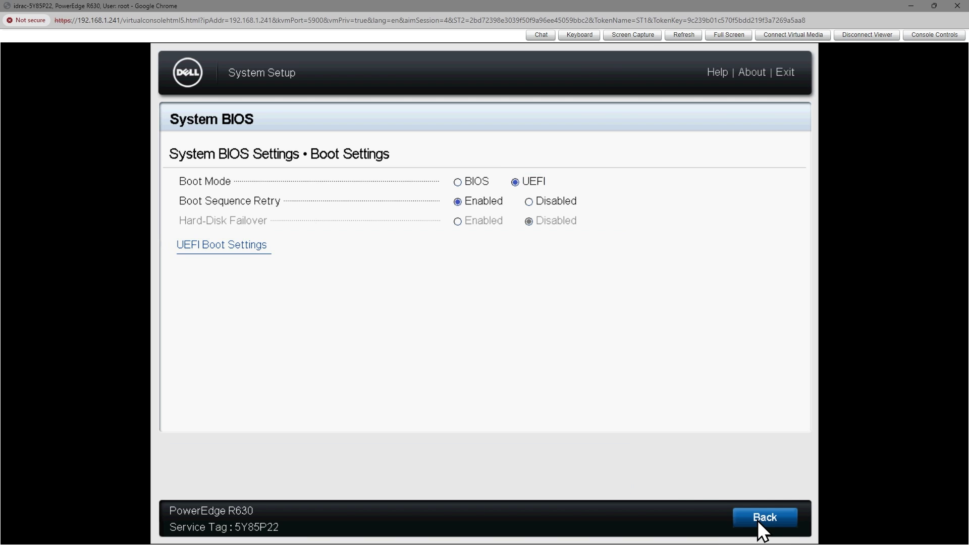
click(759, 519)
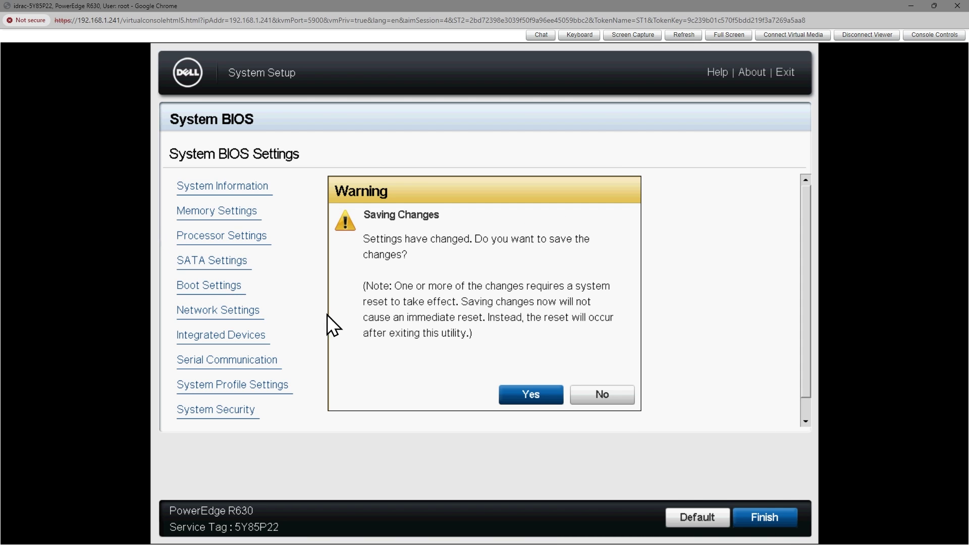
click(528, 396)
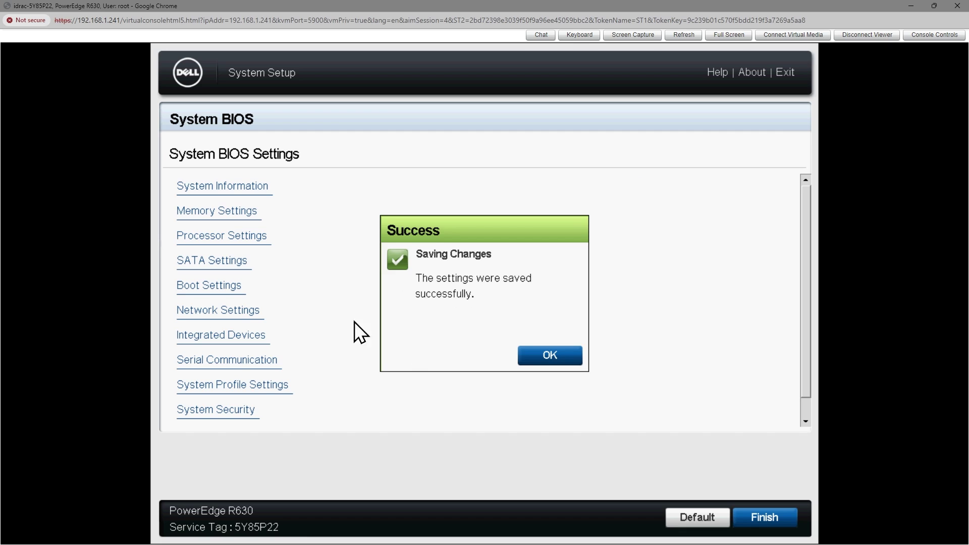
Step: Dismiss the settings-saved confirmation and open iDRAC Settings from the main menu
click(556, 356)
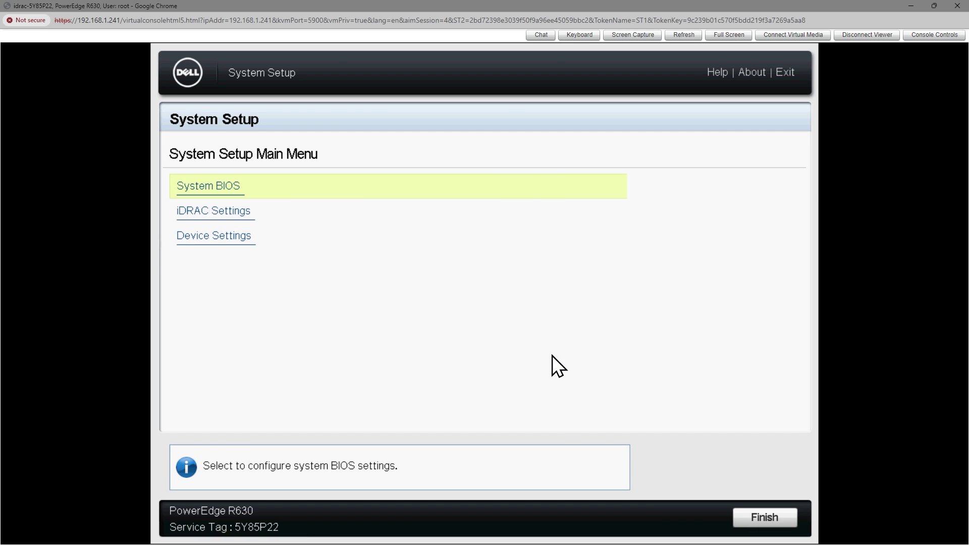
key(Down)
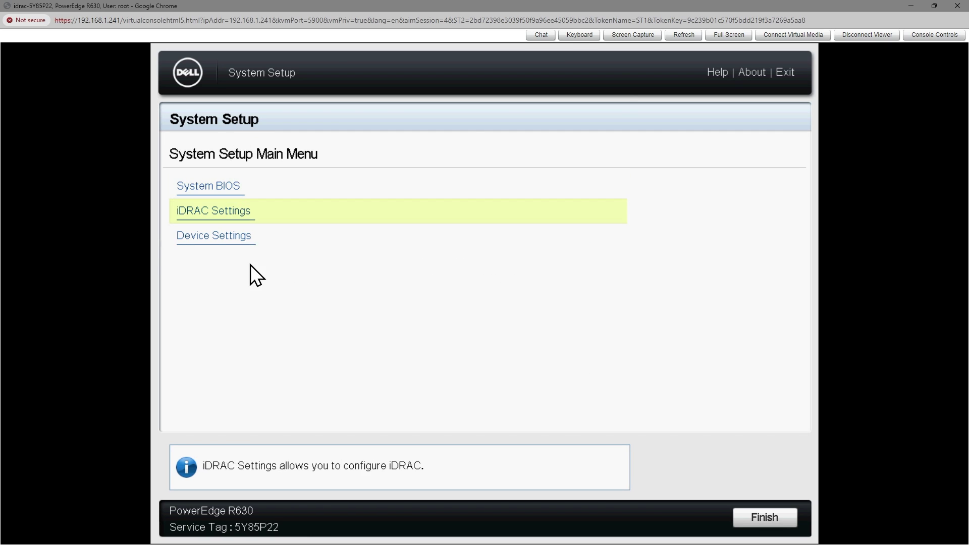
key(Down)
click(231, 215)
click(229, 212)
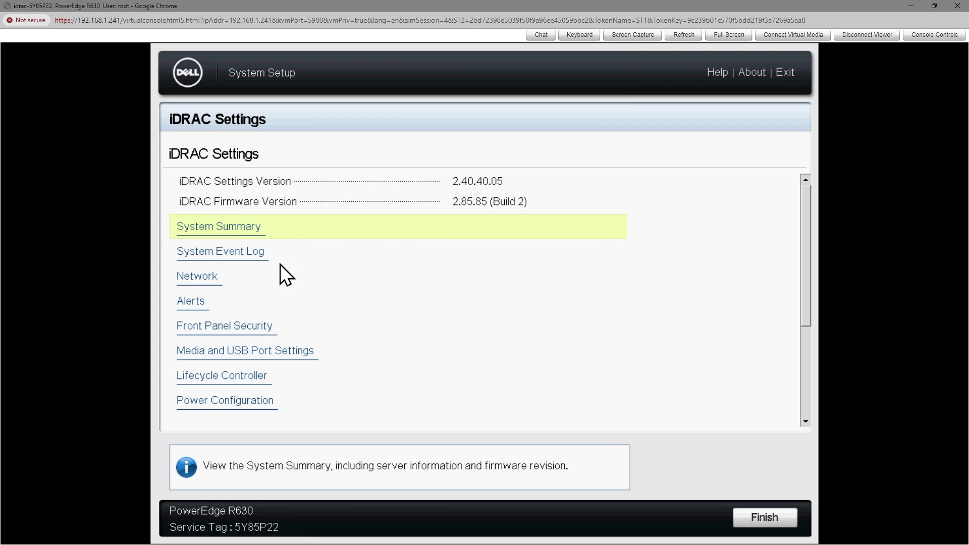
Step: Scroll through the iDRAC Settings list to locate the Network entry
key(Down)
key(Down)
key(Down)
key(Down)
key(Down)
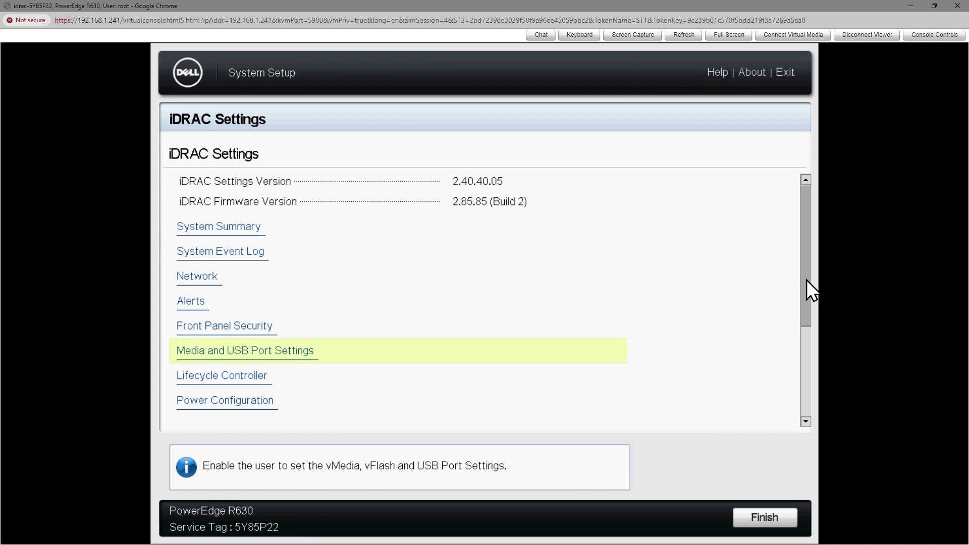
drag(807, 280, 805, 371)
click(258, 411)
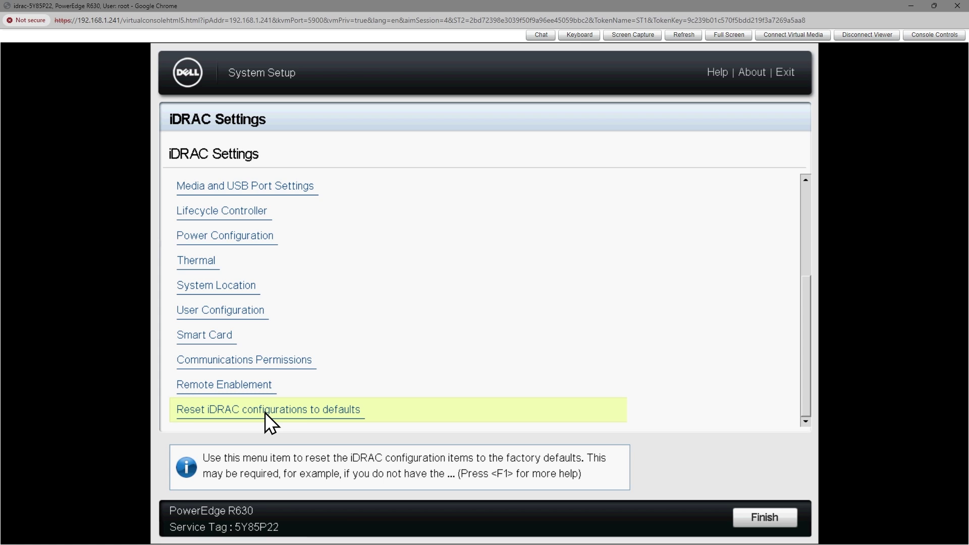
click(762, 524)
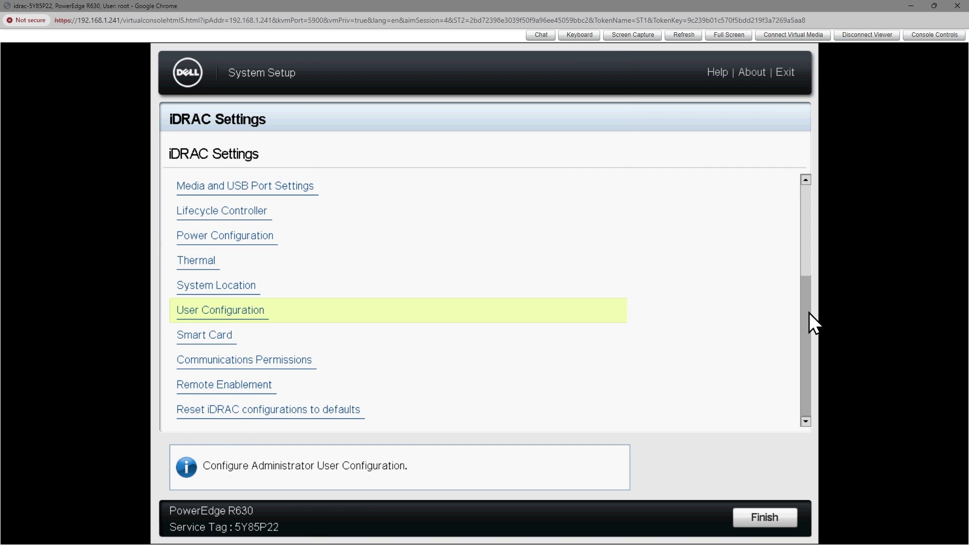
drag(809, 313, 814, 238)
Step: Open Network, scroll through the static IPv4 and DNS settings, then go back to the main menu
click(198, 233)
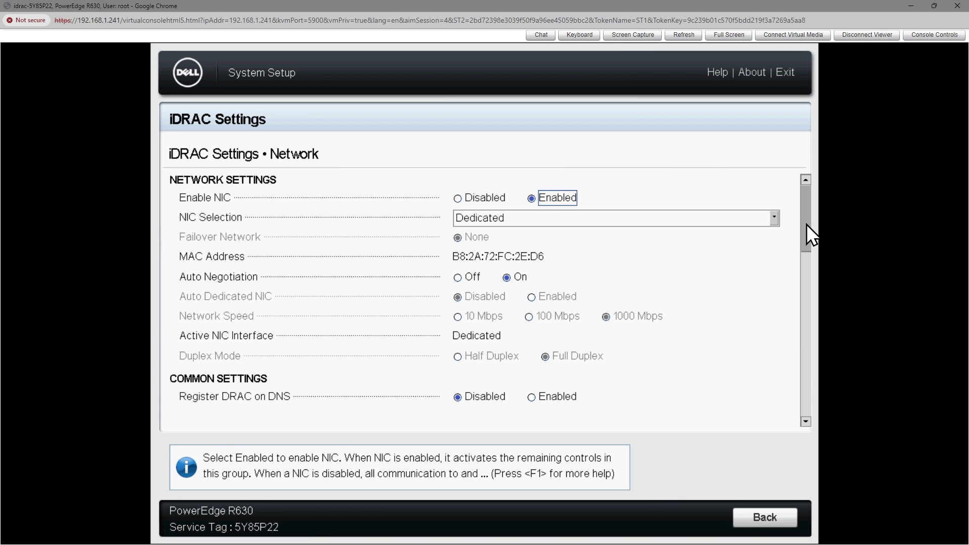
drag(807, 224, 808, 266)
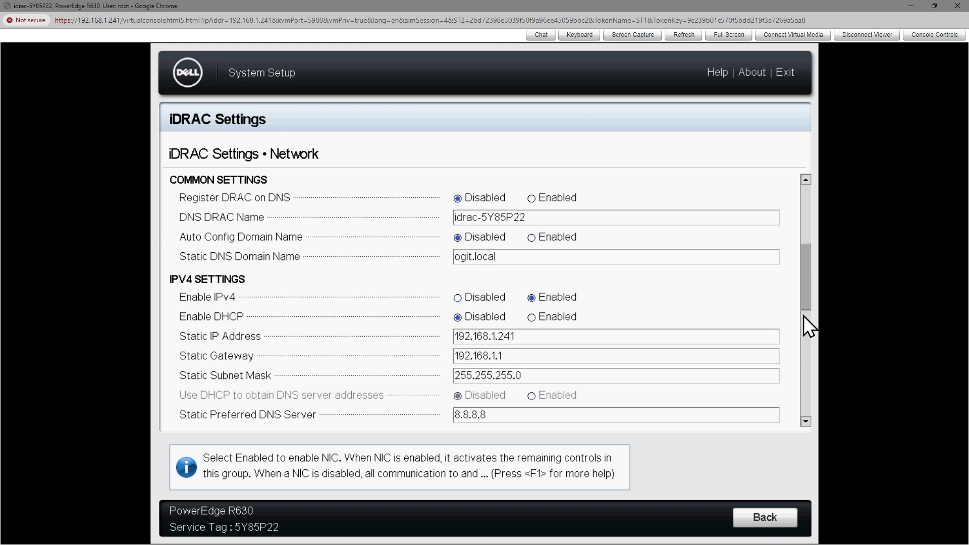
scroll(805, 297, down, 2)
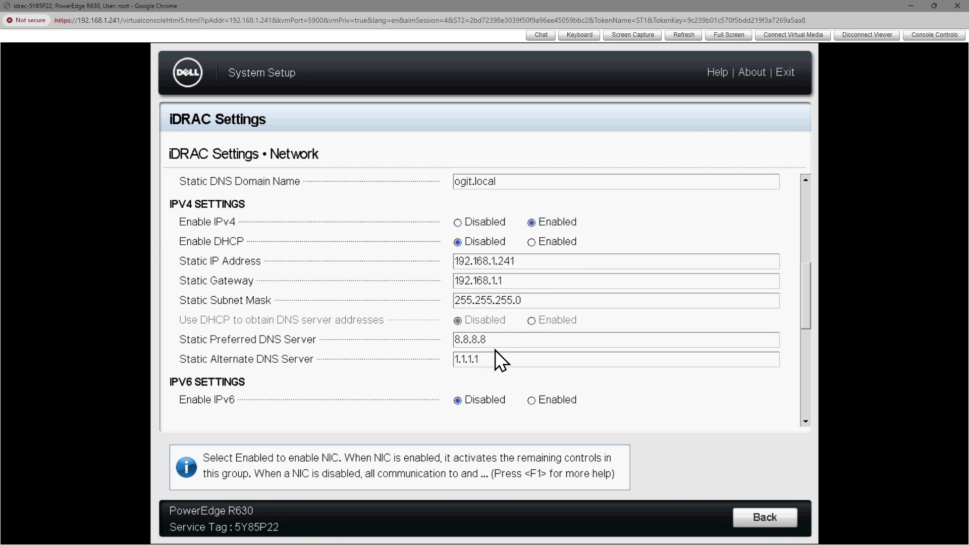
click(762, 517)
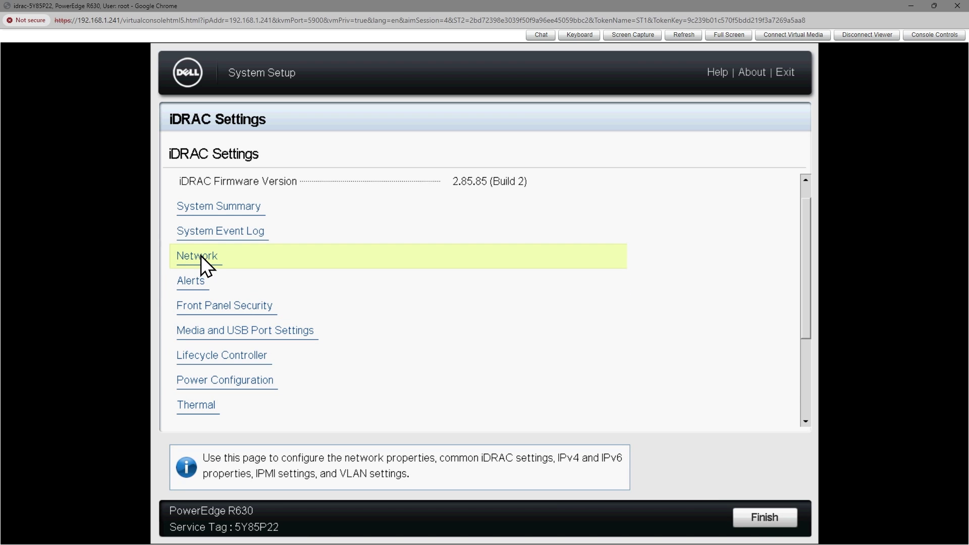
click(762, 516)
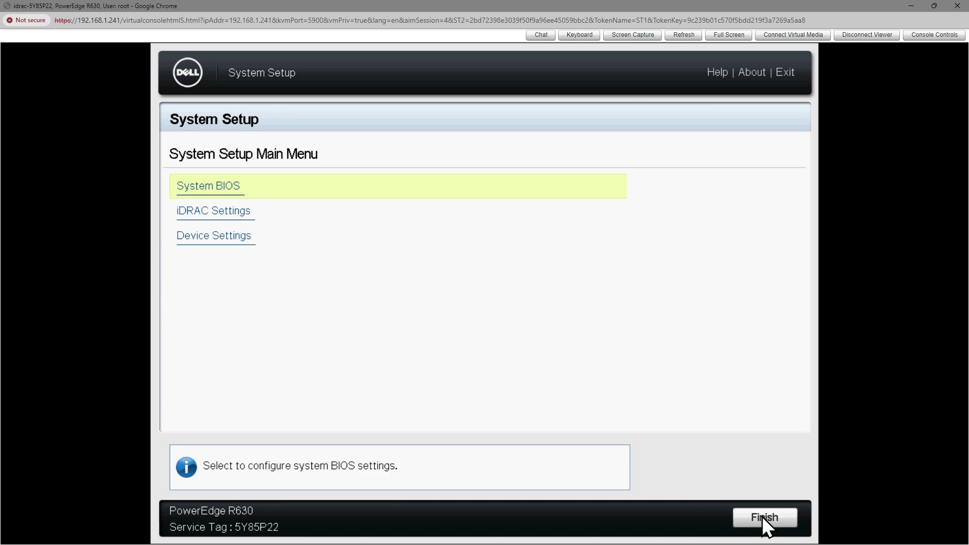
Step: Exit System Setup and log in to the iDRAC web page as root with the account password
click(762, 516)
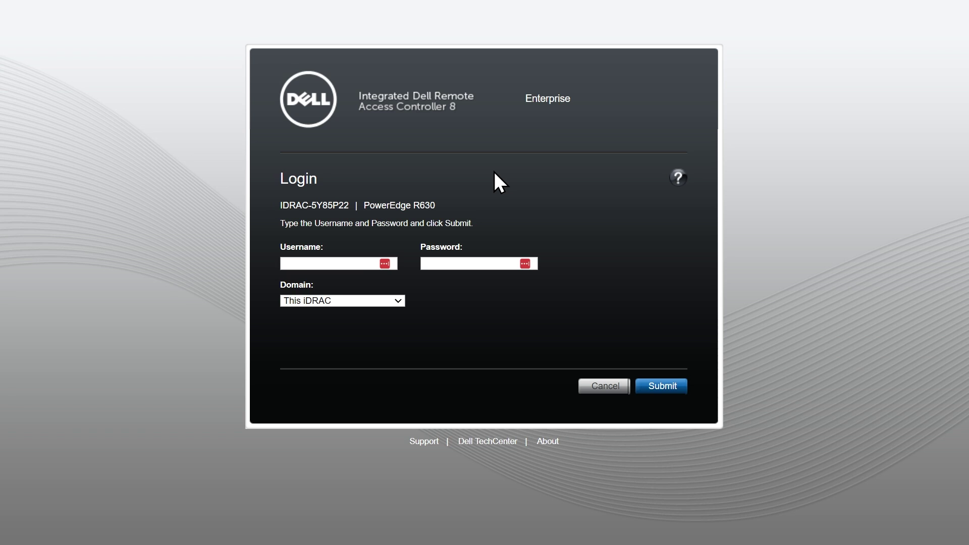
click(337, 262)
text(root)
key(Tab)
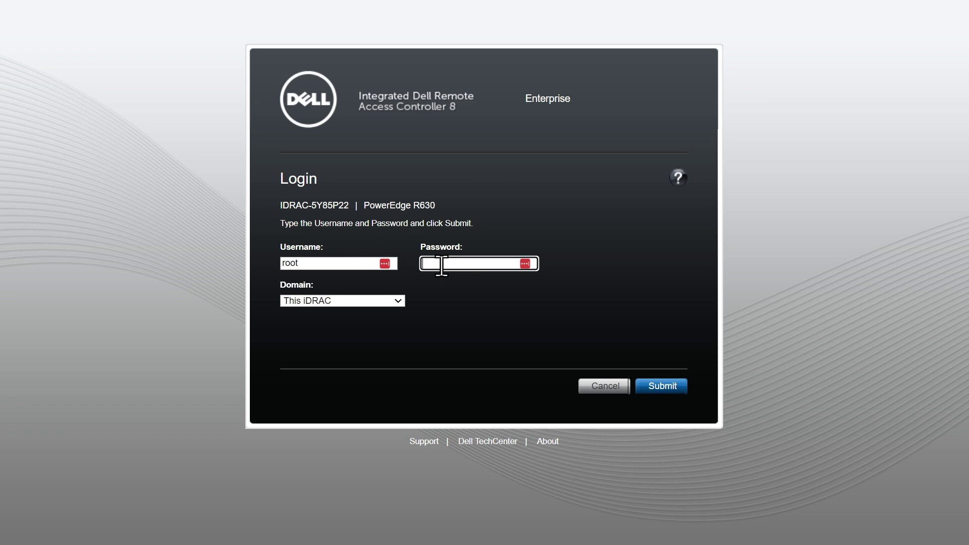
text(calvi)
click(663, 388)
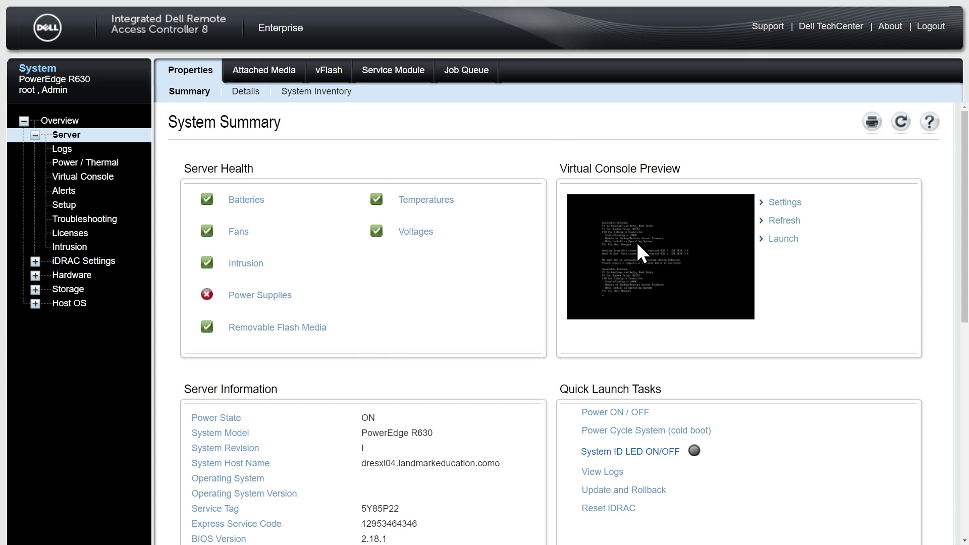
Step: Set the Virtual Console plug-in type to HTML5, apply it, and return to the Server summary
click(777, 202)
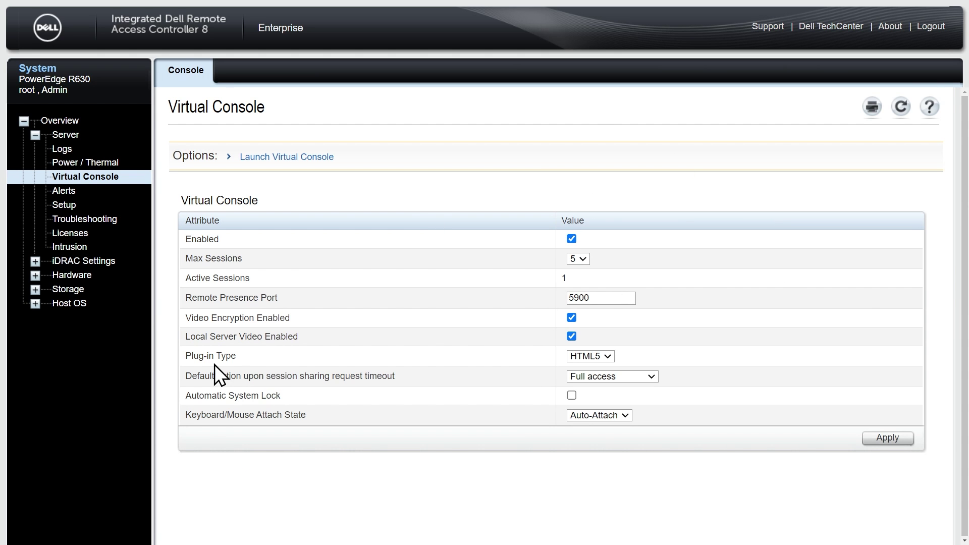
click(607, 356)
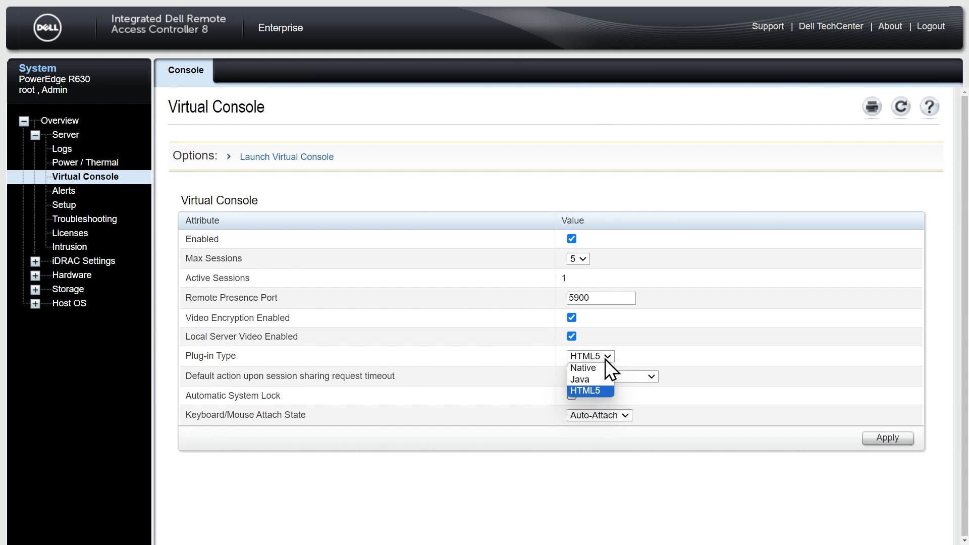
click(597, 392)
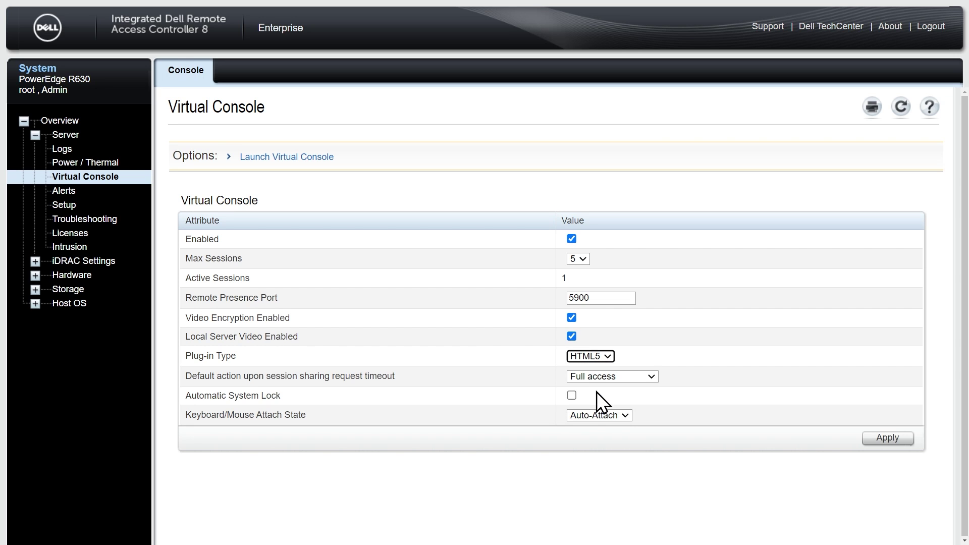
click(888, 440)
click(72, 141)
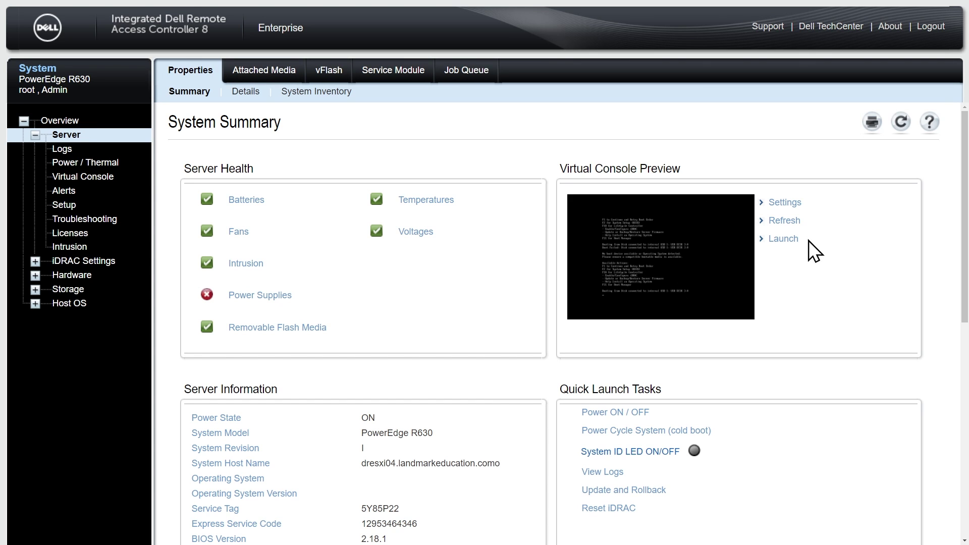
Step: Launch the HTML5 virtual console, retry the boot order with F1, then disconnect the viewer
click(783, 240)
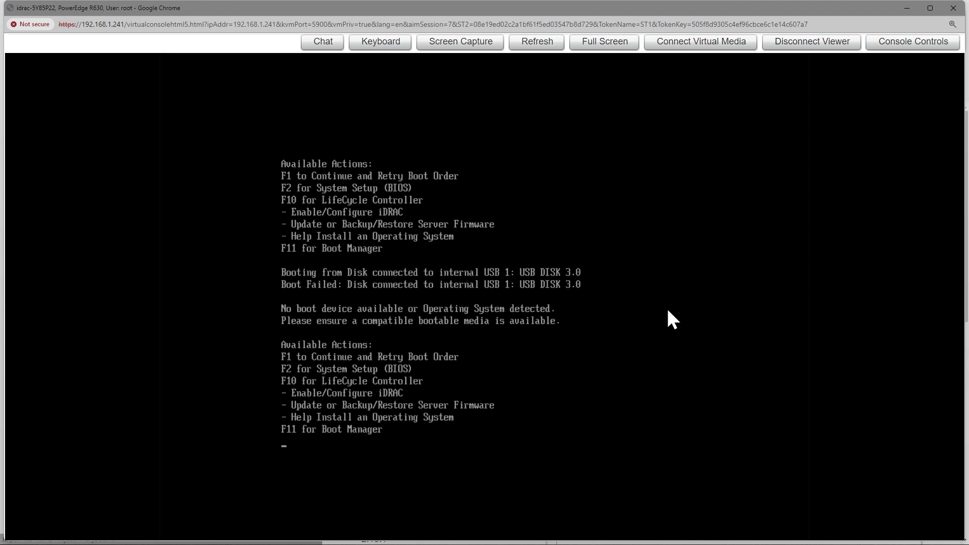
key(F1)
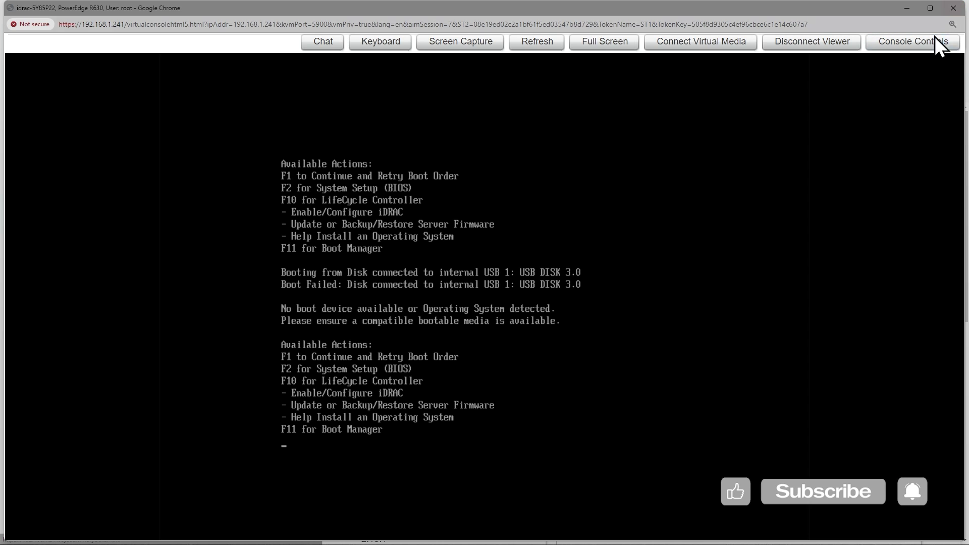
click(828, 43)
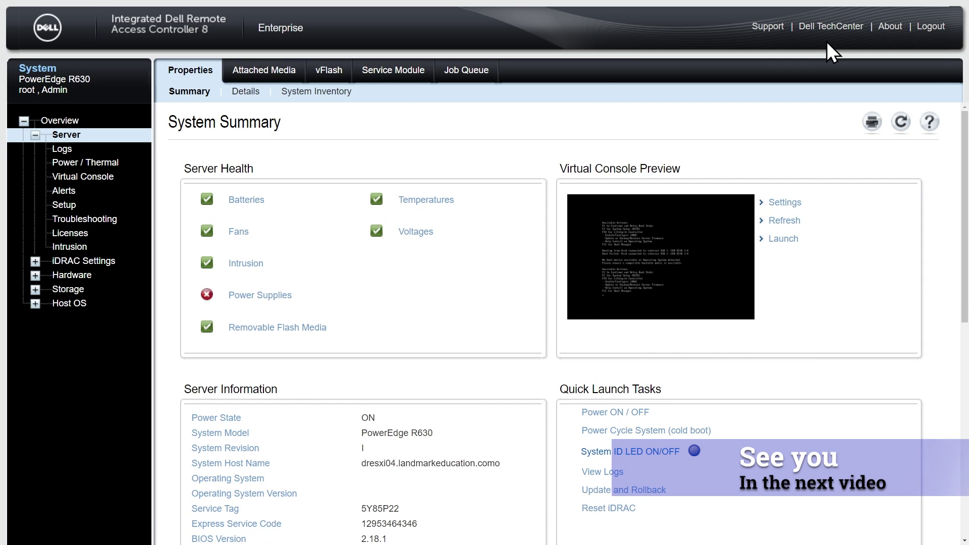